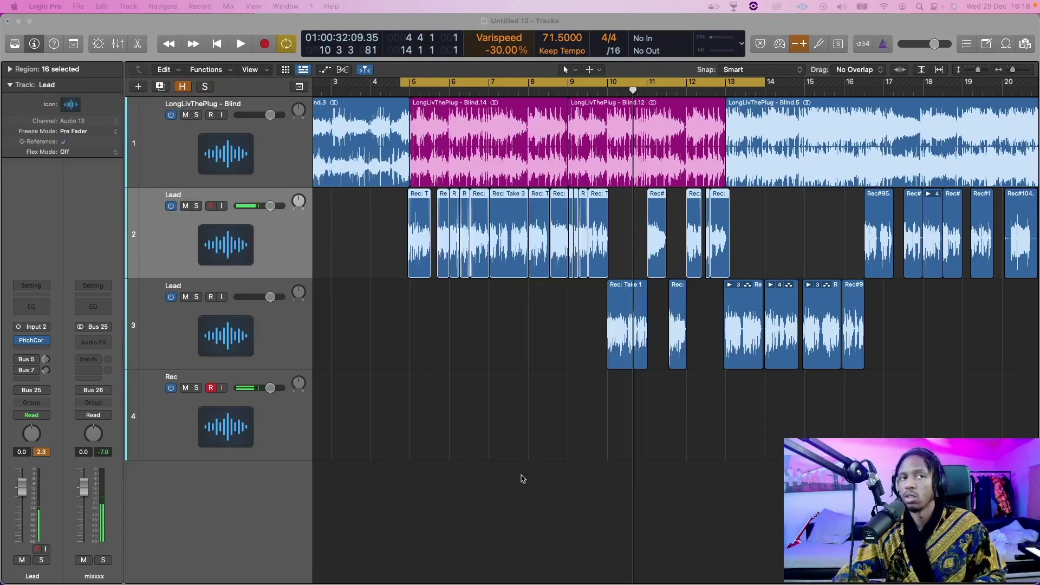
Clear the selection so none of the 16 arrangement regions remain selected
left_click(466, 405)
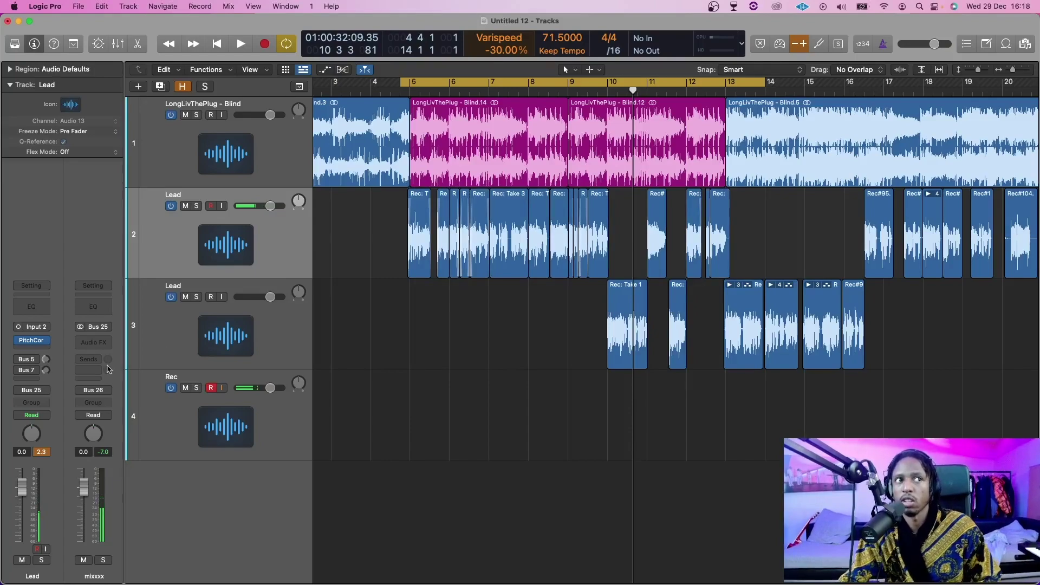
Set the Lead's Pitch Correction scale to natural minor with root note C#
left_click(30, 340)
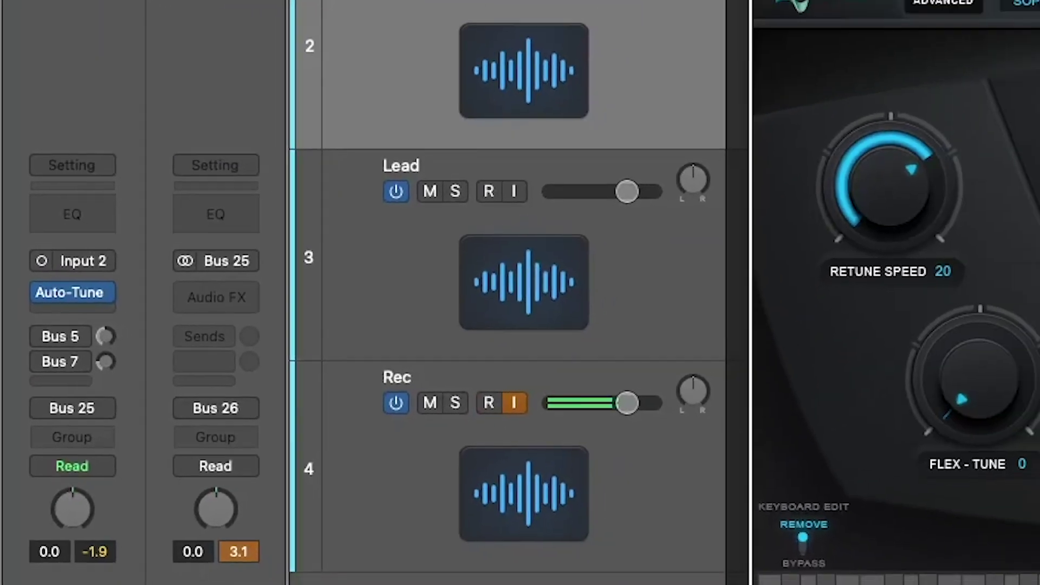
left_click_drag(627, 154, 453, 153)
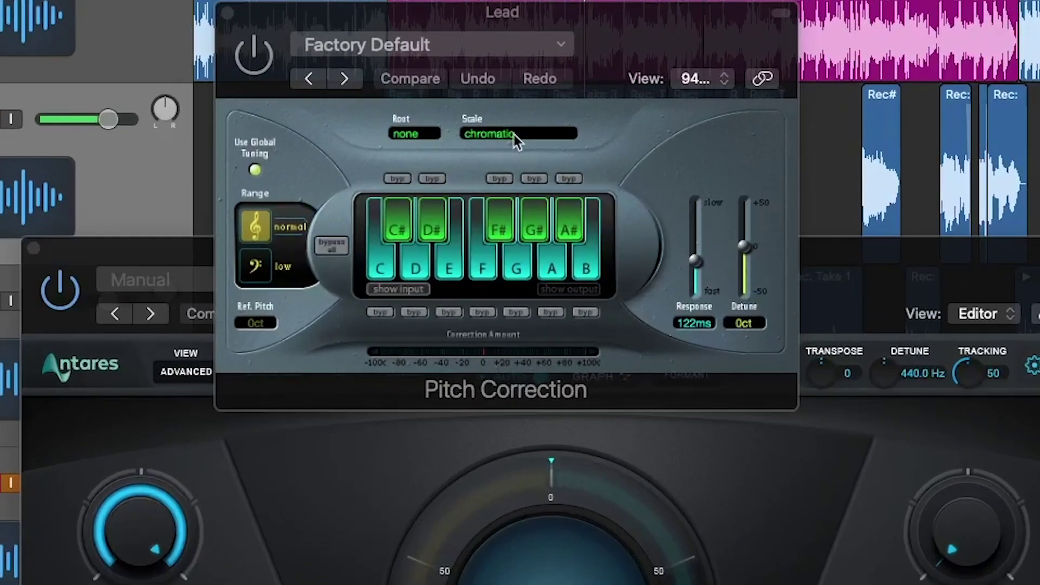
left_click(515, 140)
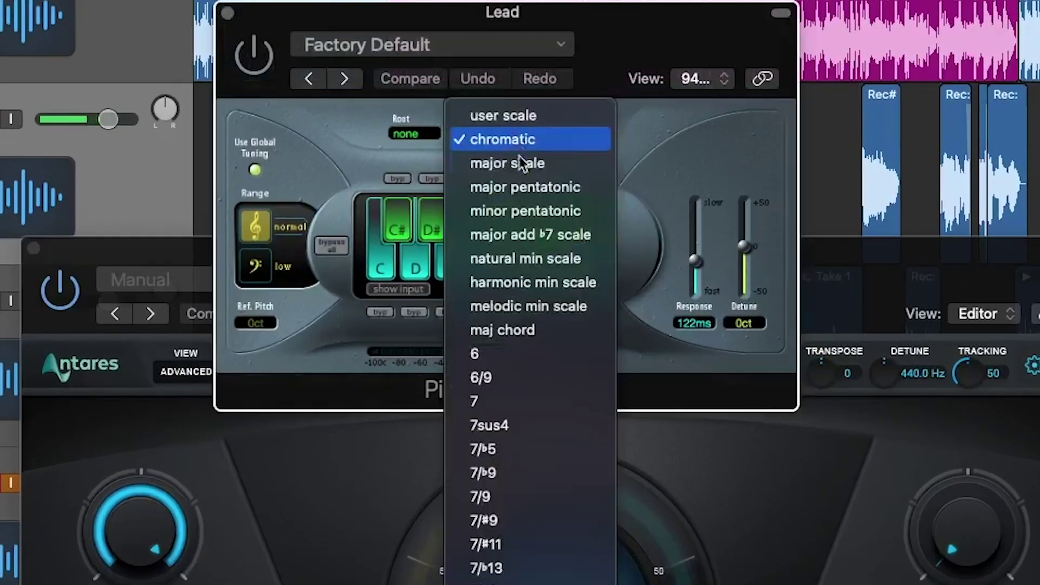
left_click(539, 255)
left_click(414, 133)
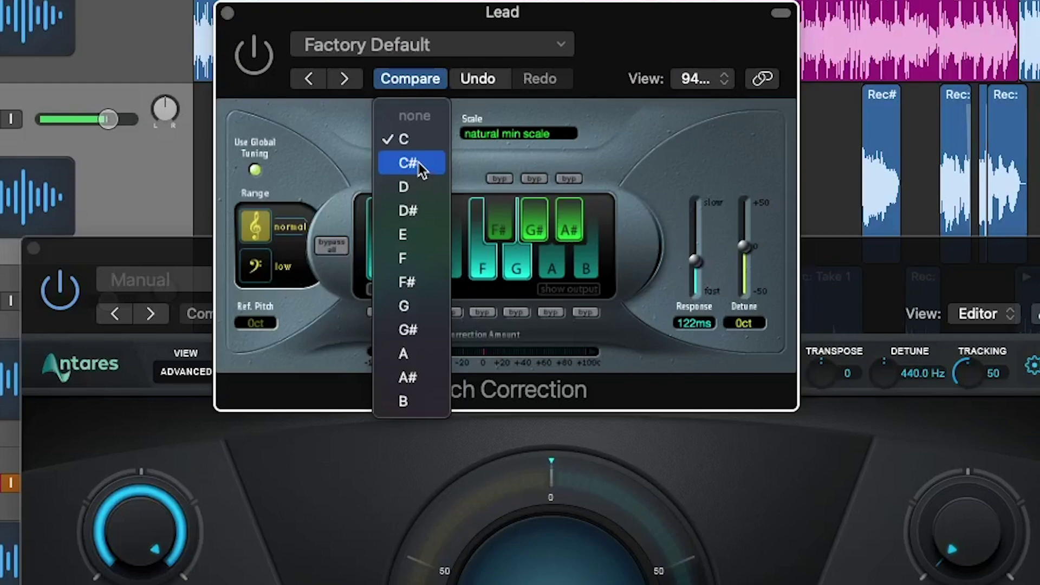
left_click(419, 172)
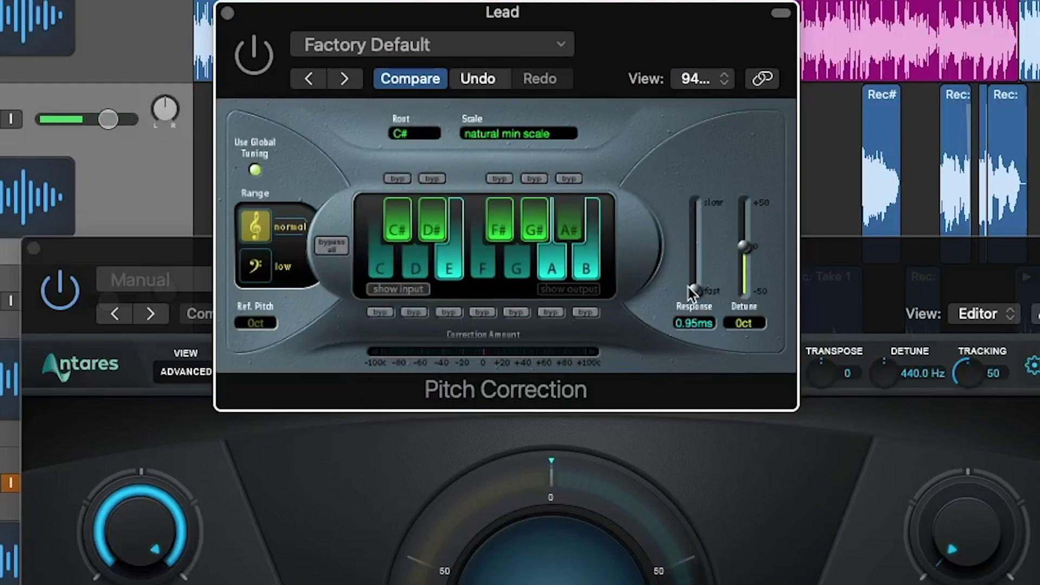
Set the correction response to 0.00 ms and the detection range to low during playback
left_click_drag(693, 287, 694, 297)
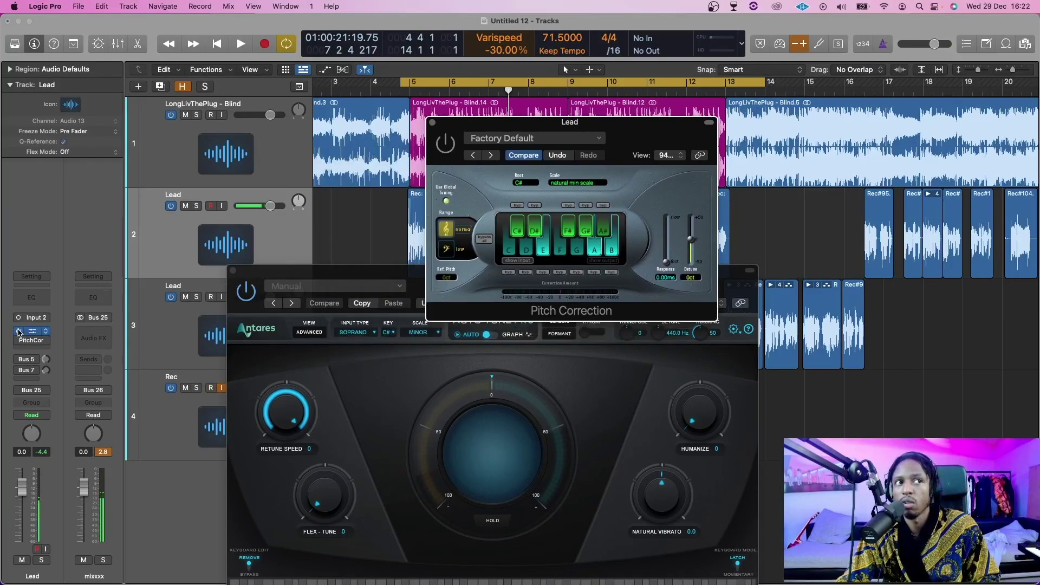
left_click(19, 341)
left_click_drag(499, 142, 184, 152)
left_click_drag(255, 291, 450, 109)
key("space")
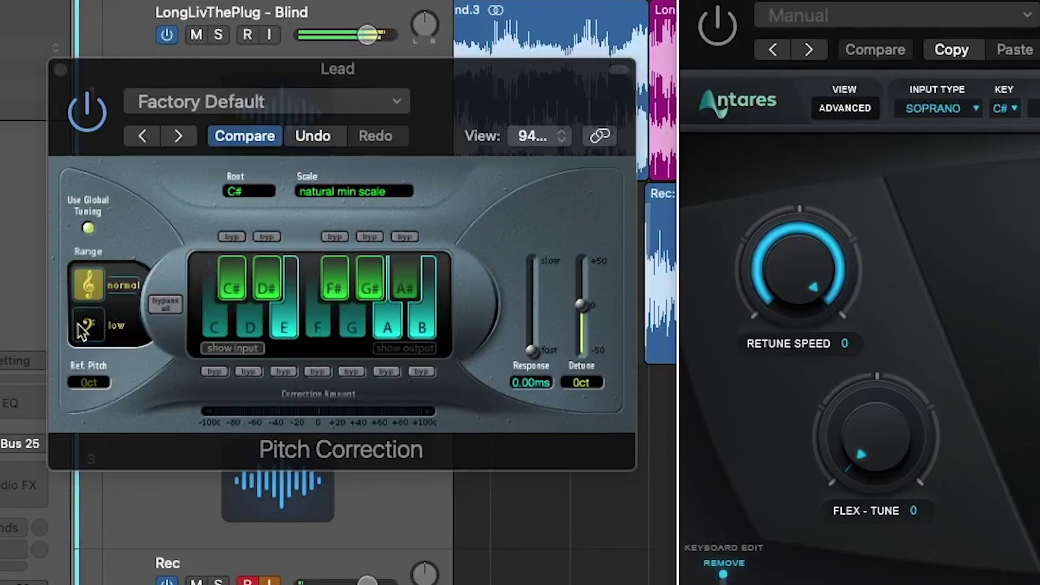
left_click(63, 364)
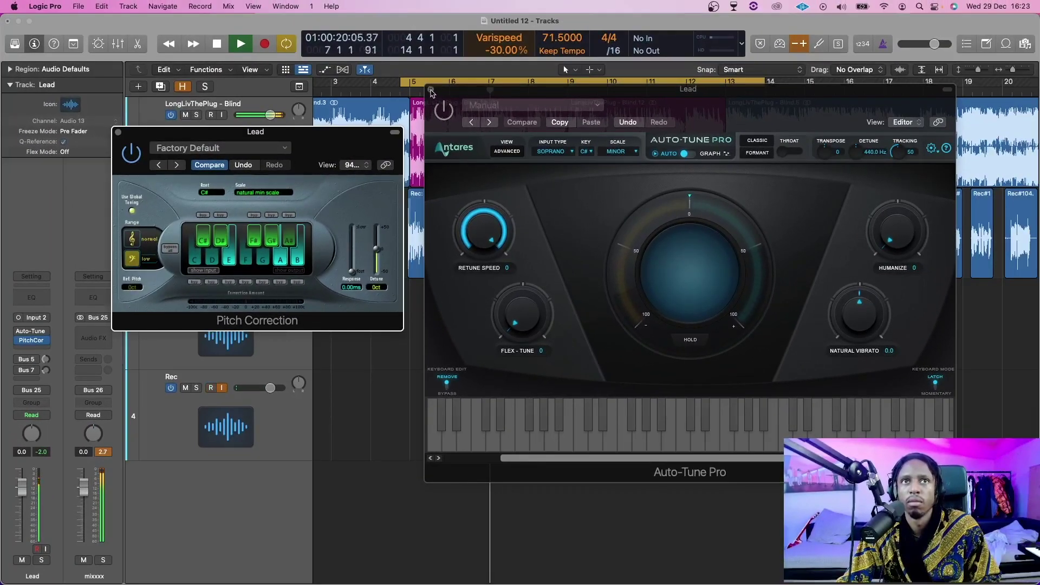
Insert a Compressor on the Lead track and switch it to the Vintage Opto model
left_click(431, 90)
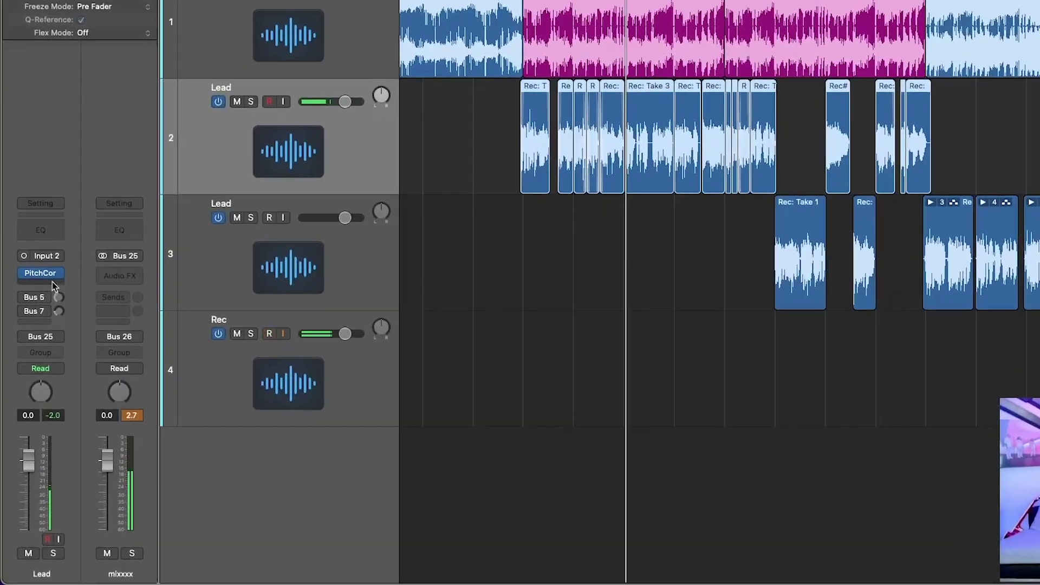
left_click(31, 340)
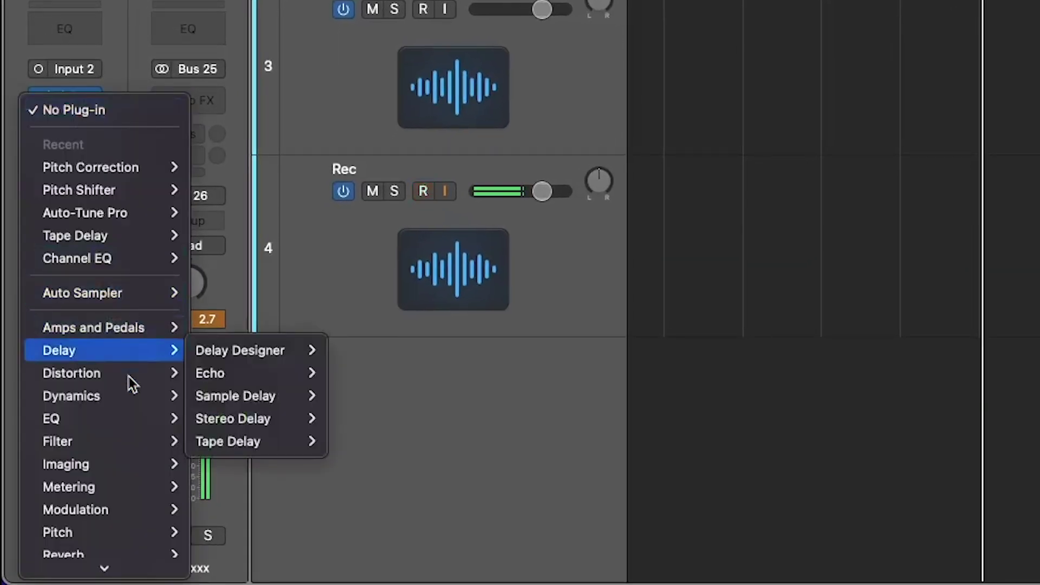
mouse_move(136, 401)
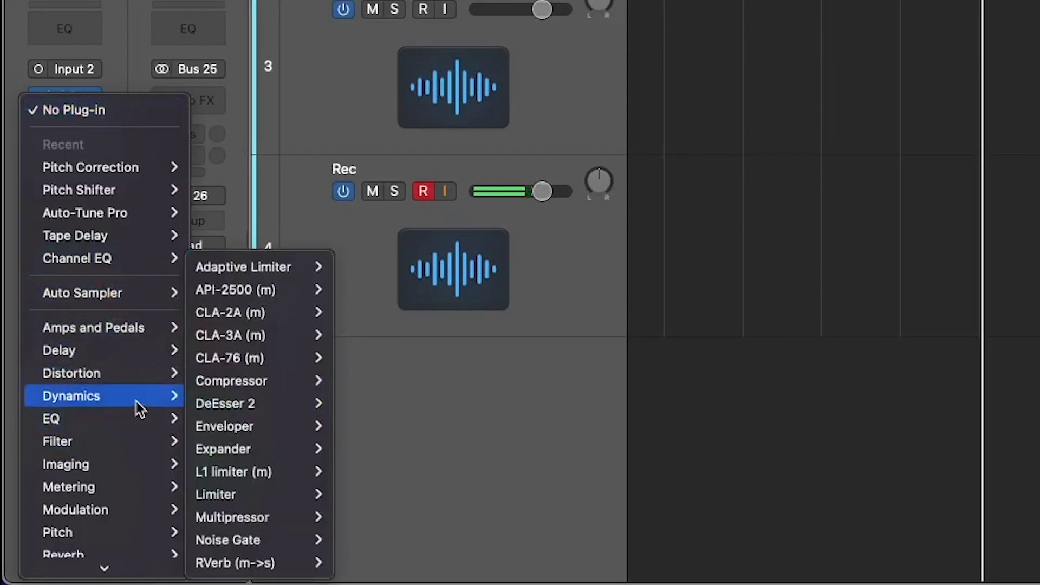
left_click(242, 386)
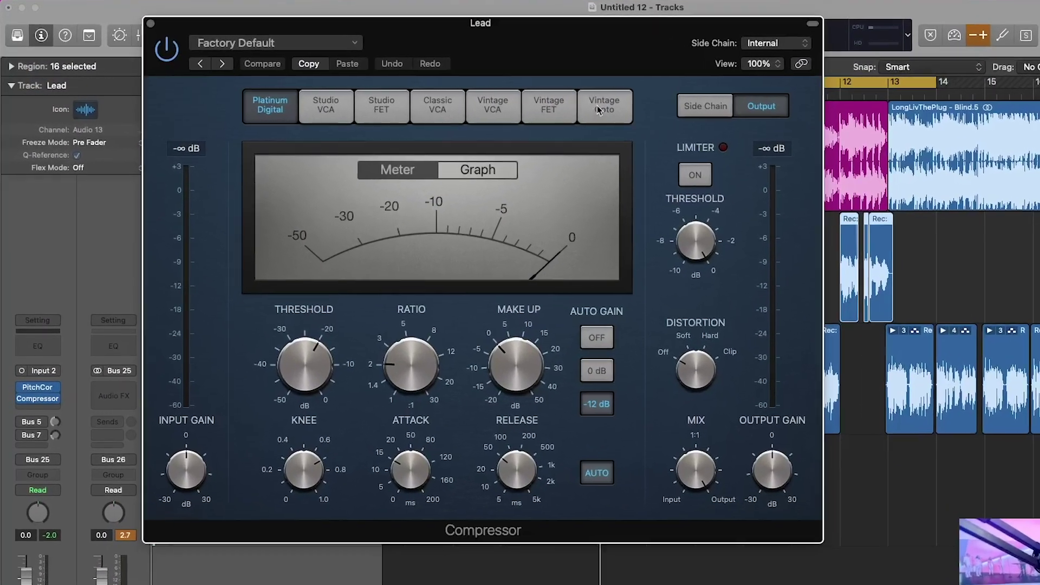
left_click(550, 109)
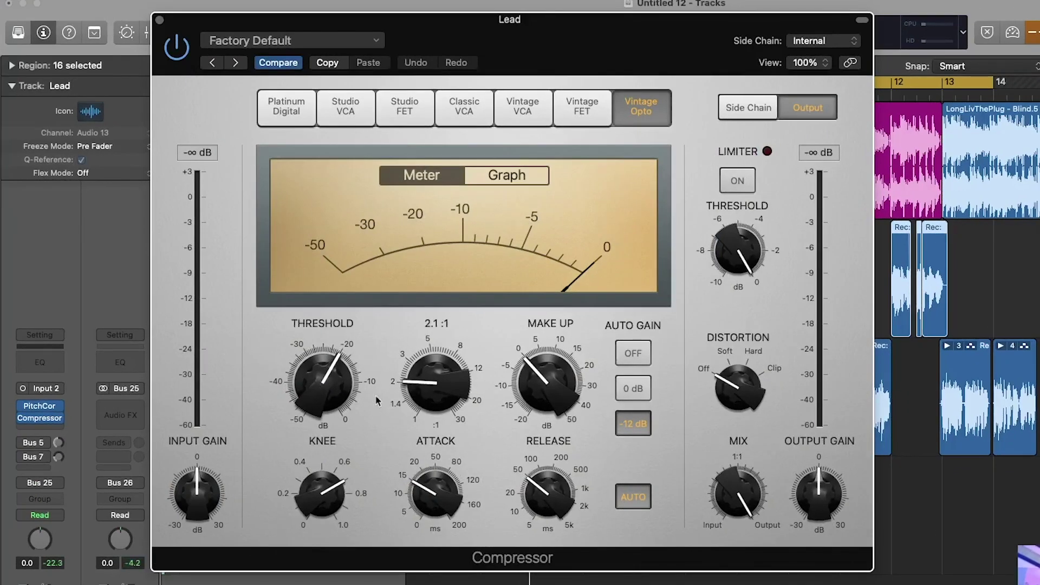
Tune the compressor: threshold about -25 dB, ratio 2.5:1, attack 12.0 ms, release 40.0 ms
left_click_drag(324, 382, 318, 388)
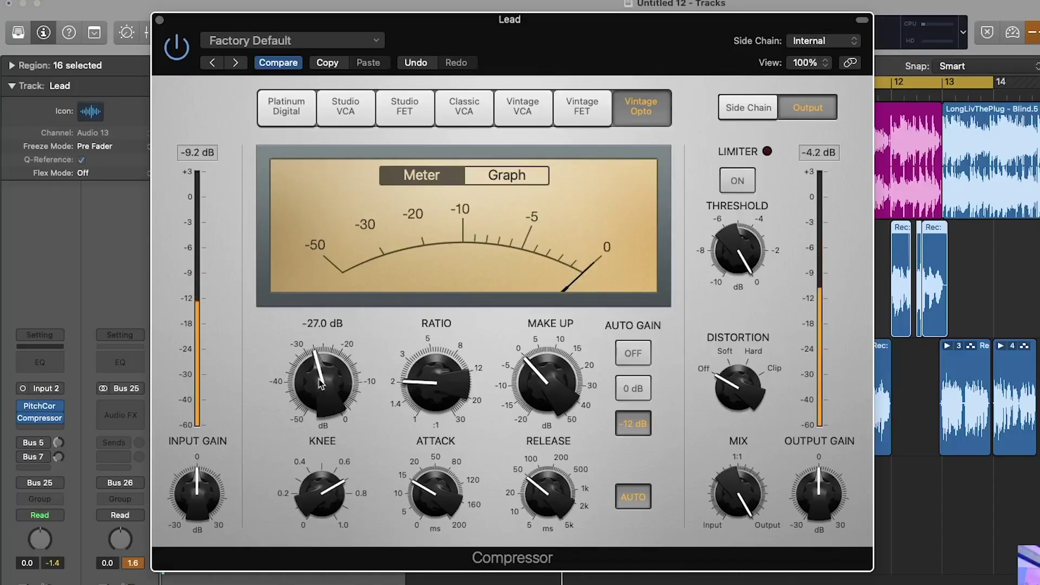
left_click_drag(407, 385, 423, 381)
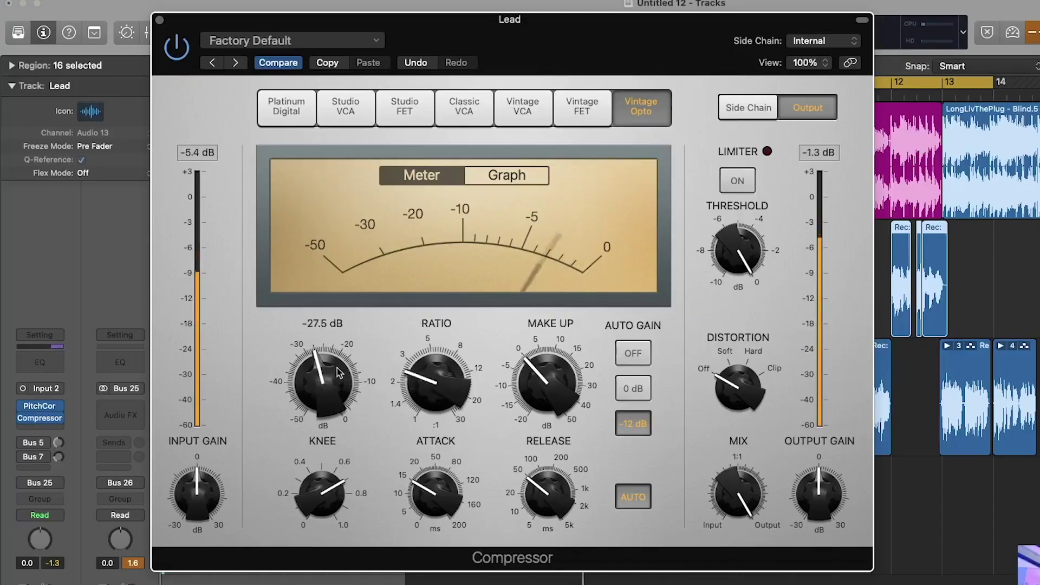
left_click_drag(341, 372, 340, 378)
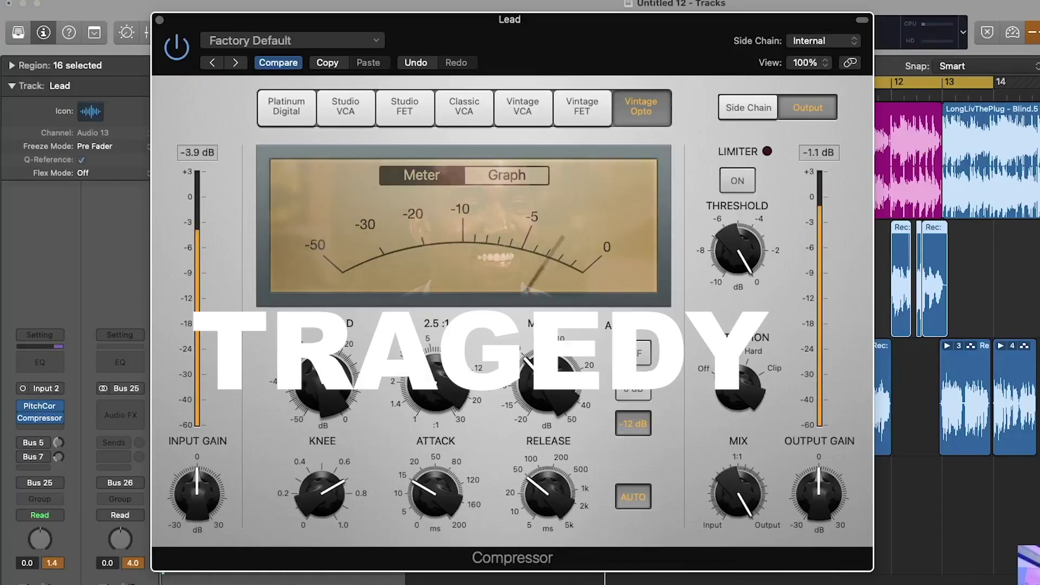
left_click_drag(414, 498, 426, 498)
left_click_drag(540, 493, 542, 479)
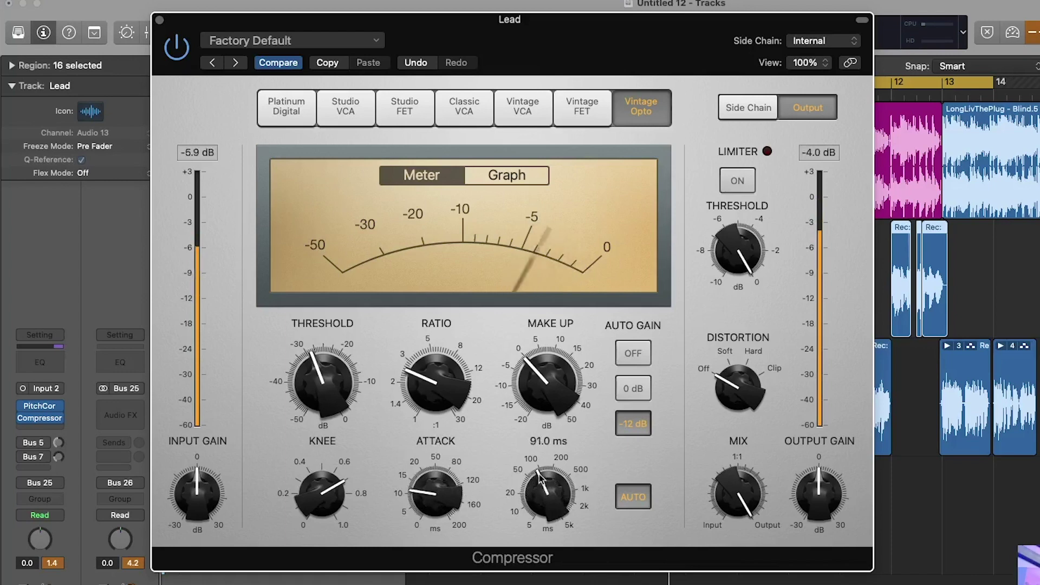
left_click_drag(420, 486, 420, 485)
left_click_drag(539, 490, 528, 485)
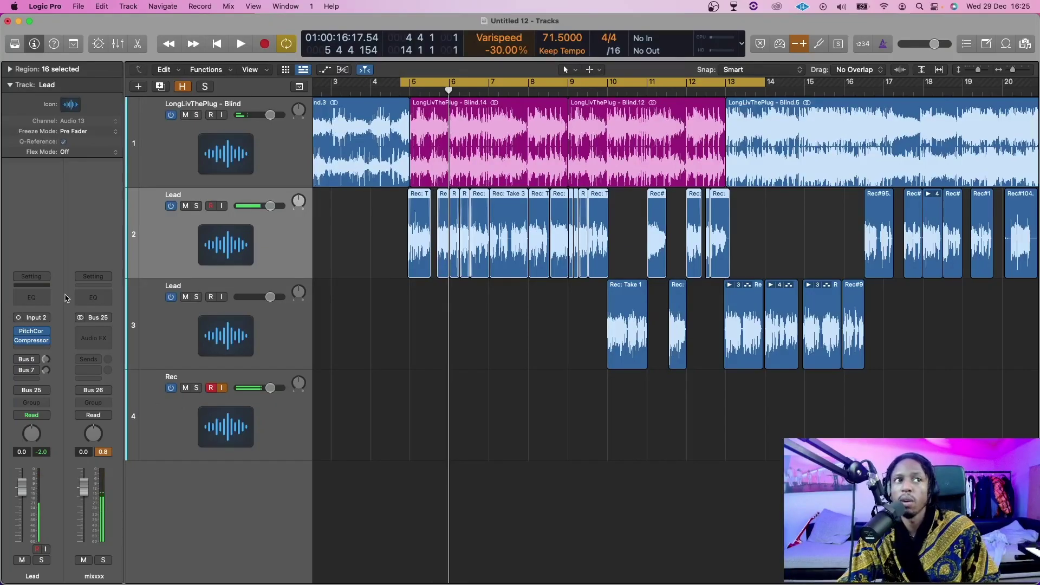
Insert a Vintage Tube EQ from the EQ category after the Compressor on the Lead track
left_click(26, 353)
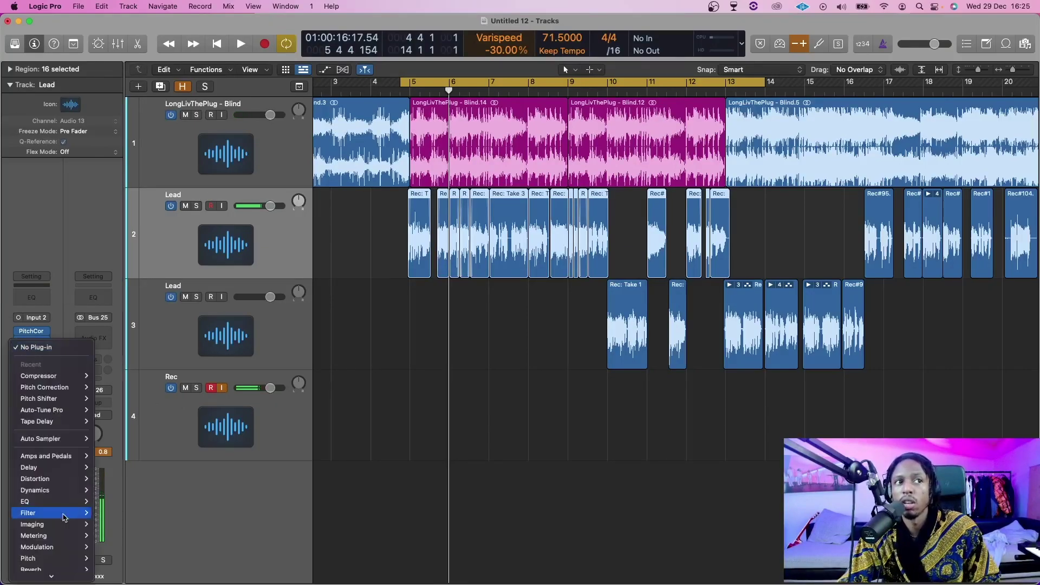
mouse_move(72, 564)
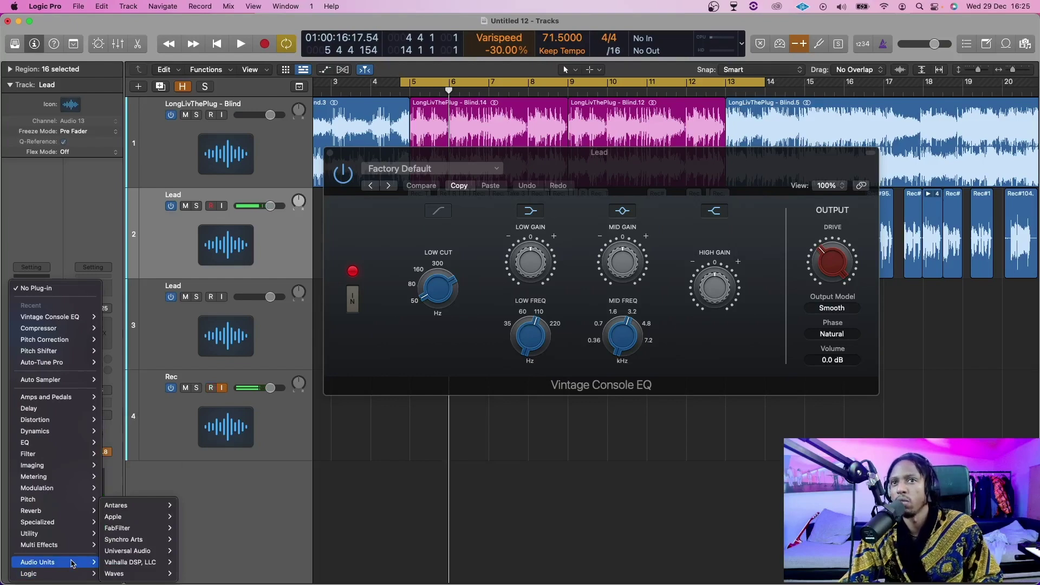
mouse_move(73, 443)
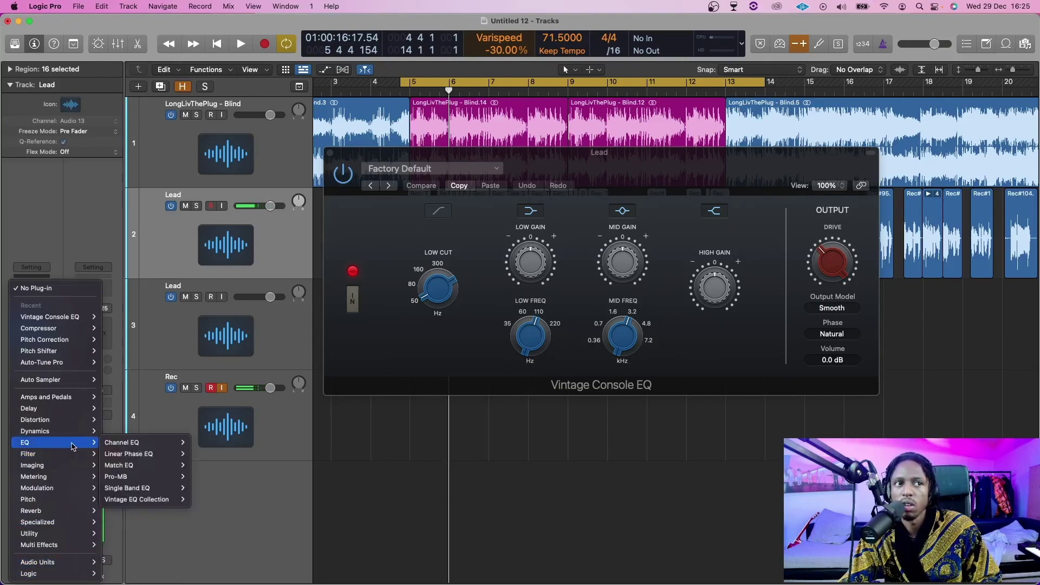
mouse_move(149, 500)
left_click(211, 523)
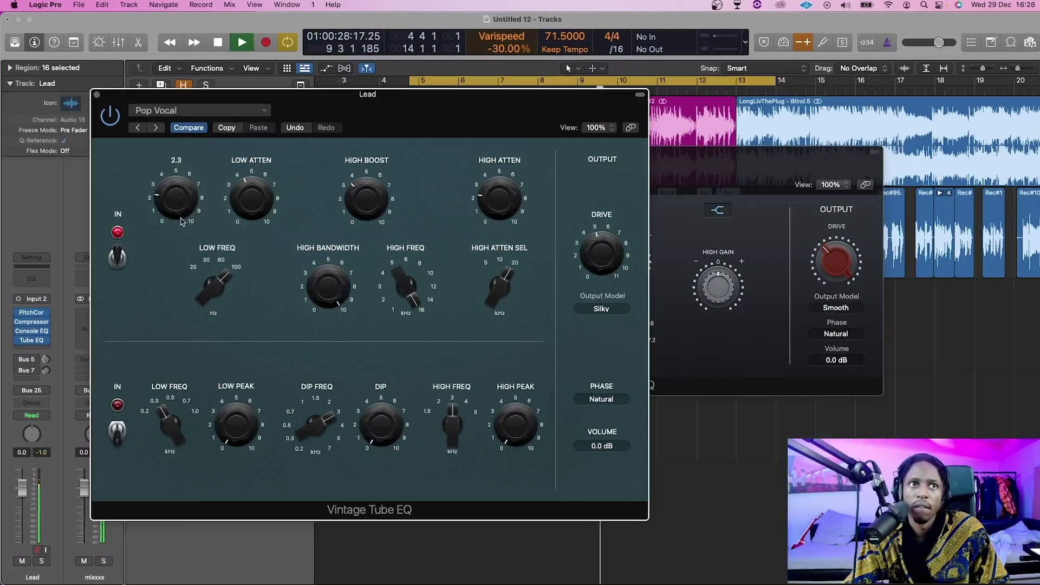
Boost the low end and adjust the low attenuation on the Tube EQ, then close it
left_click_drag(183, 213, 186, 179)
left_click_drag(263, 165, 262, 171)
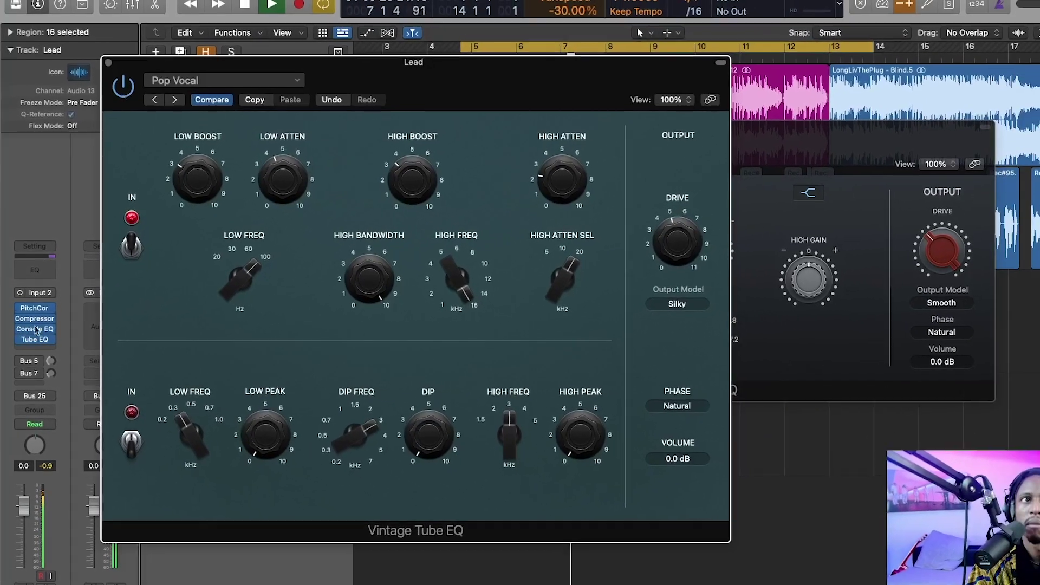
left_click(48, 331)
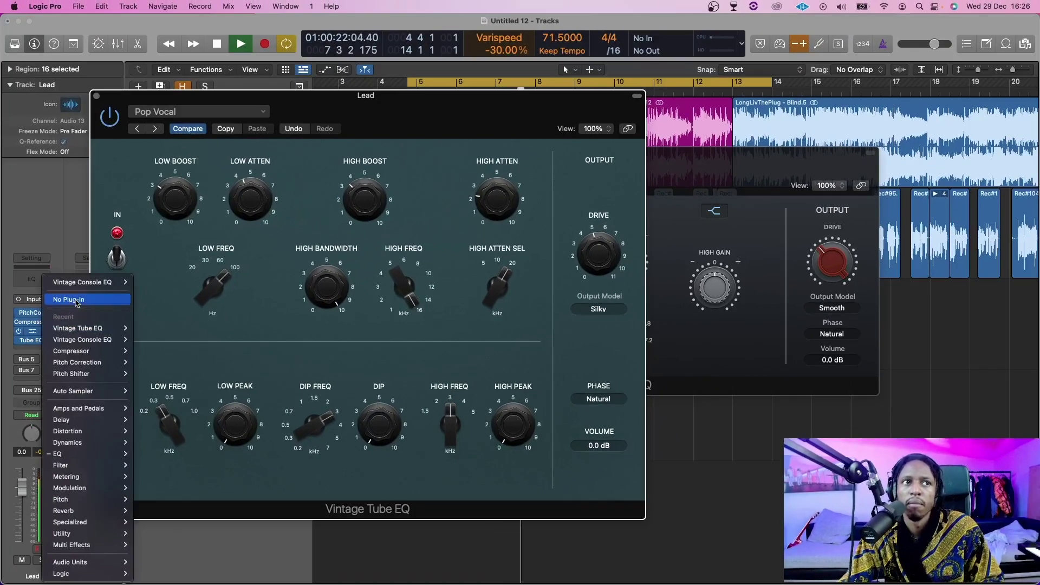
left_click(98, 326)
left_click(32, 334)
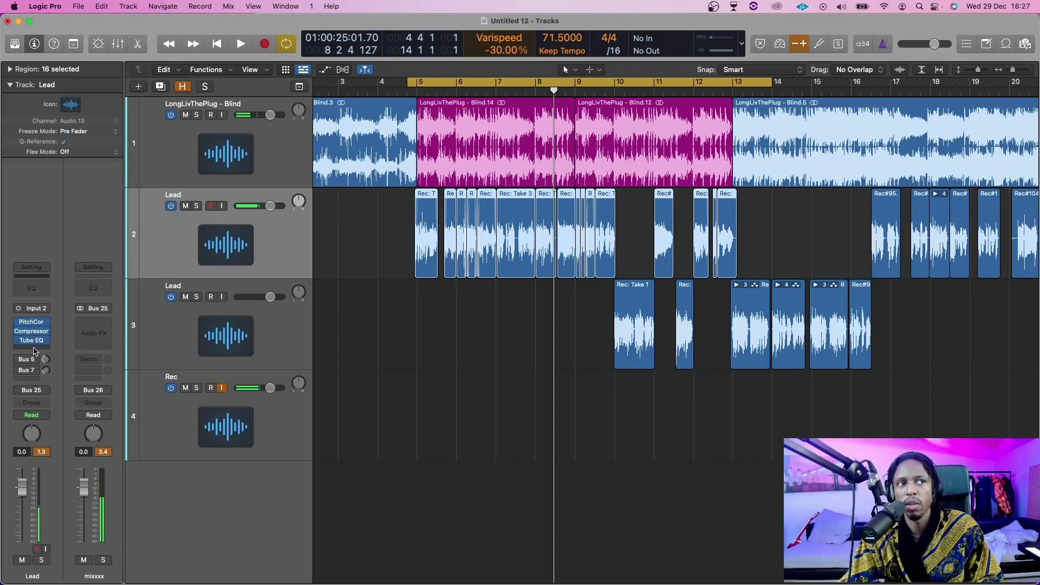
Insert Space Designer from the Reverb category into the next empty Lead insert slot
left_click(32, 340)
mouse_move(75, 497)
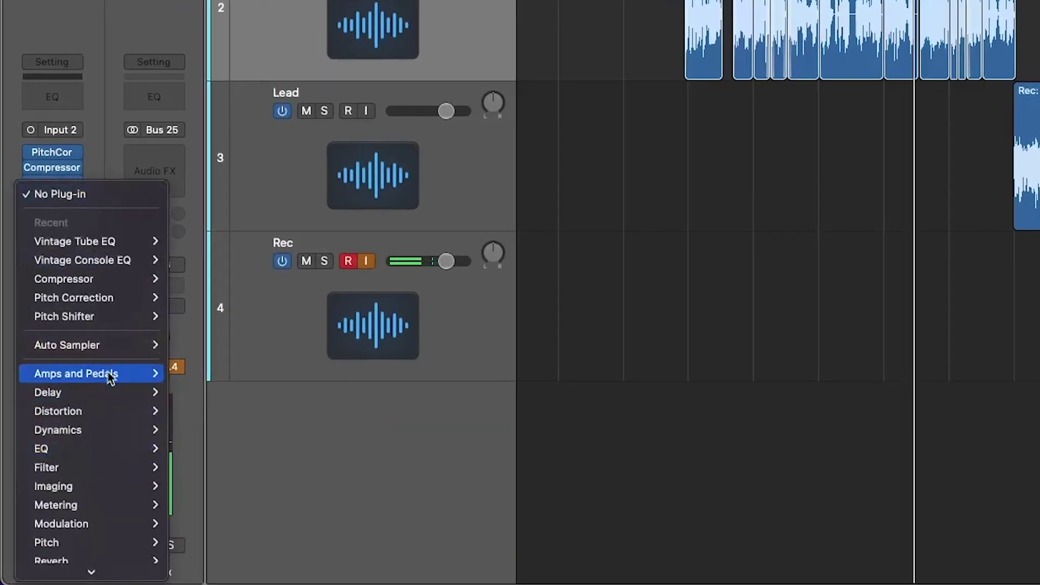
mouse_move(103, 444)
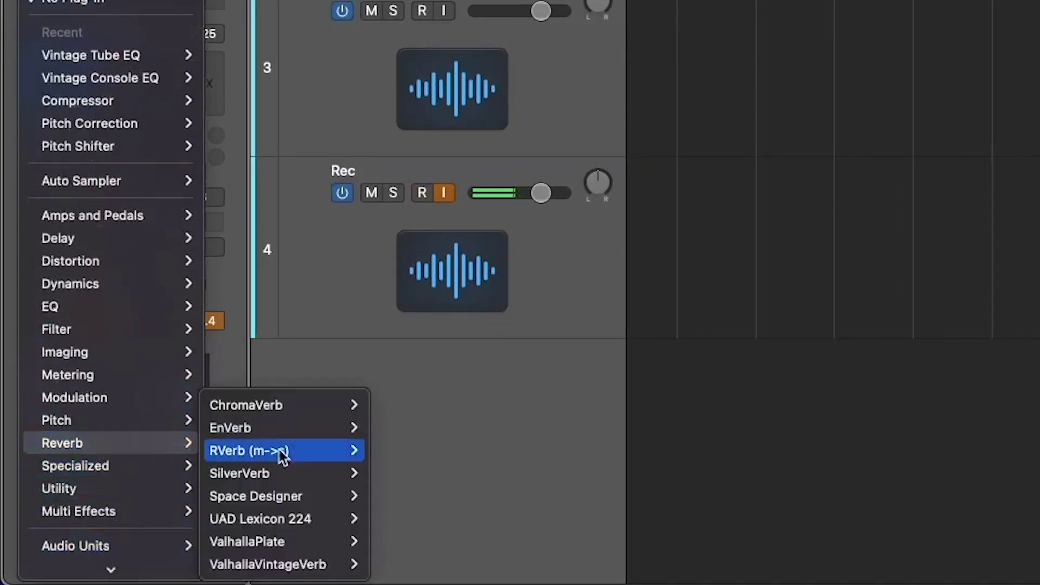
mouse_move(267, 408)
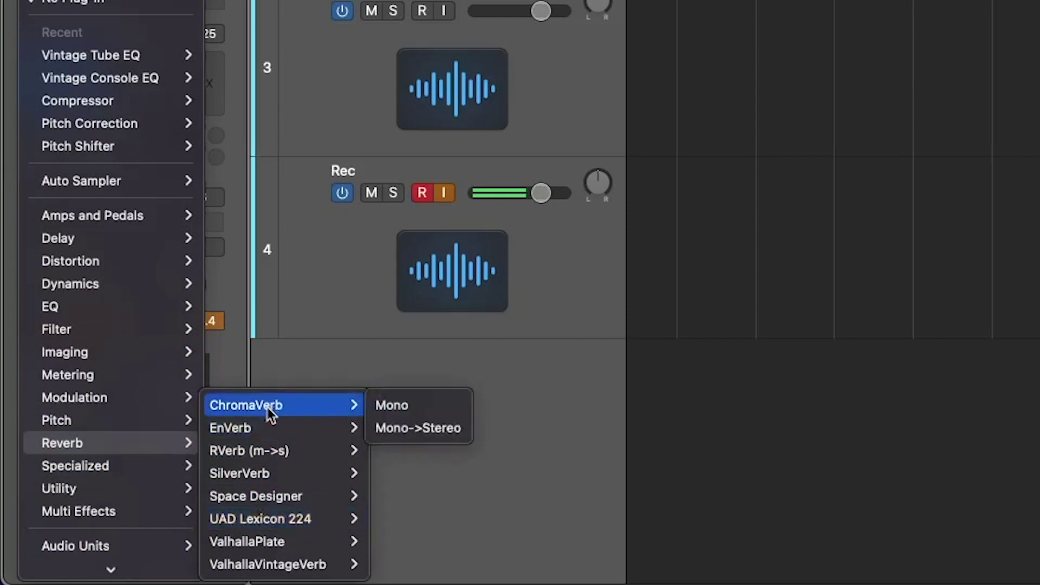
mouse_move(266, 497)
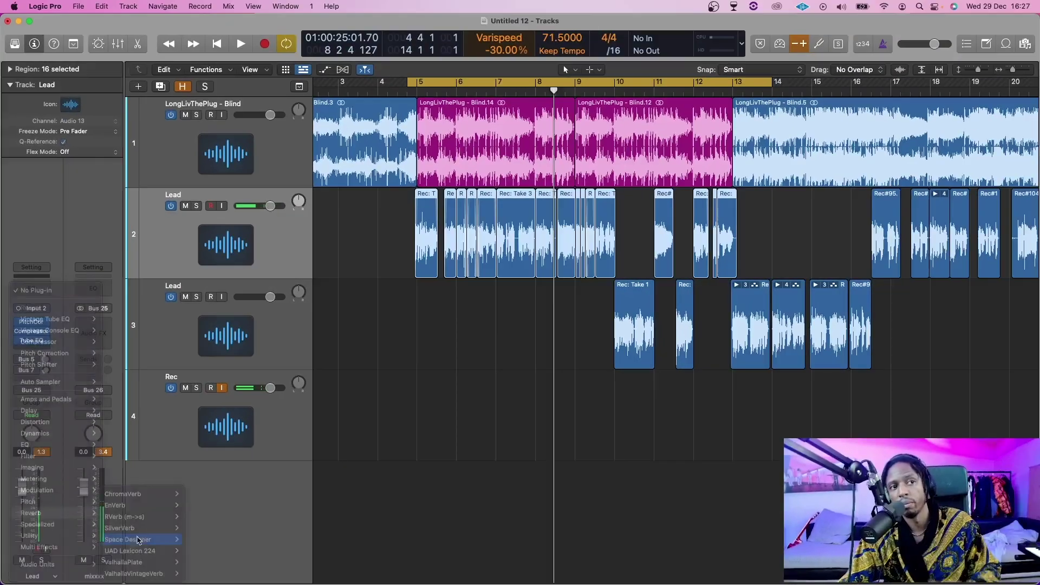
left_click(418, 519)
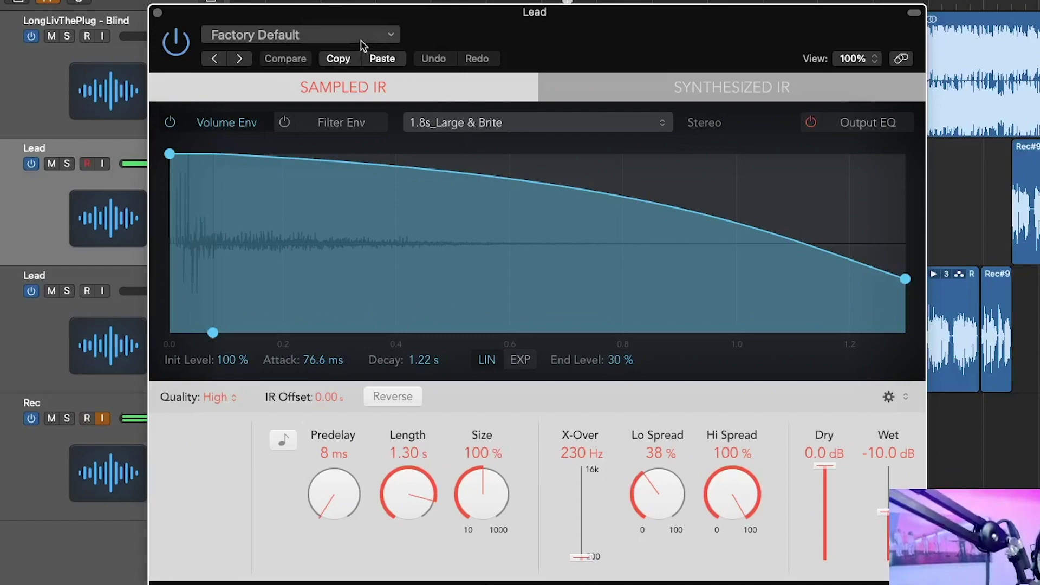
Load the Large Spaces > Plate Reverbs > 02.3s R&B Plate preset in Space Designer
left_click(397, 96)
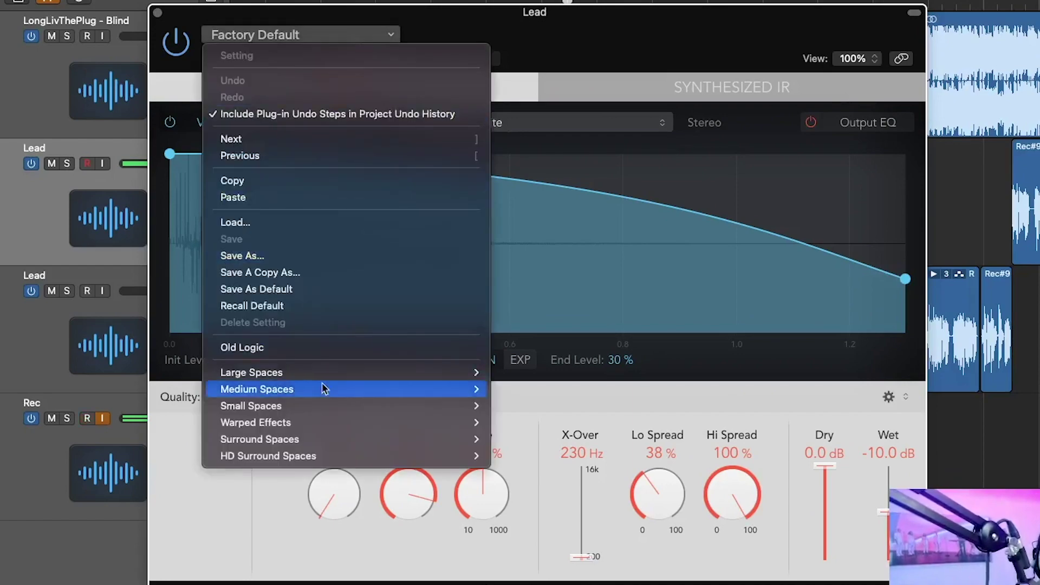
mouse_move(349, 370)
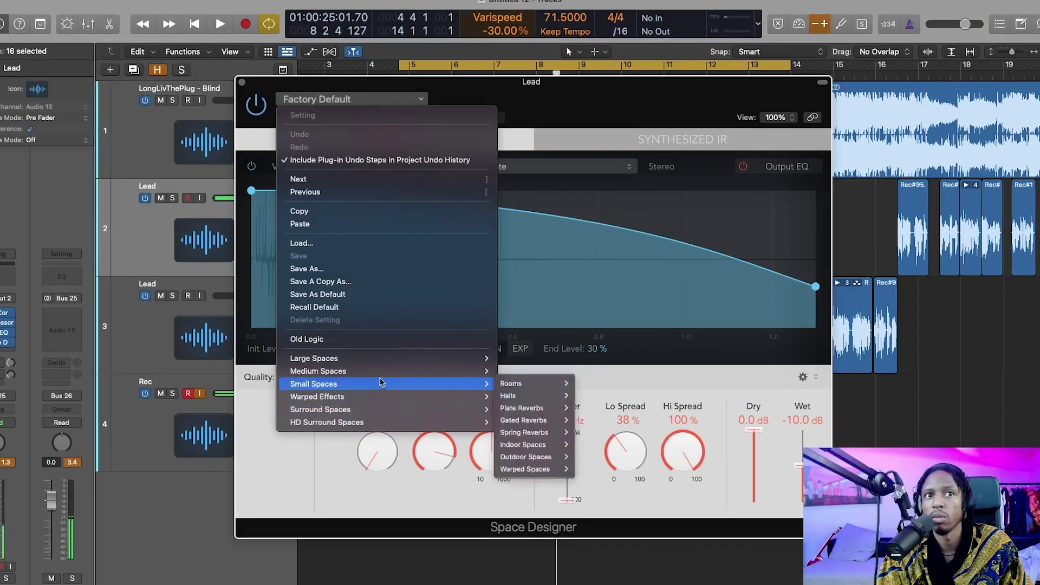
mouse_move(374, 367)
mouse_move(533, 392)
mouse_move(371, 373)
mouse_move(559, 411)
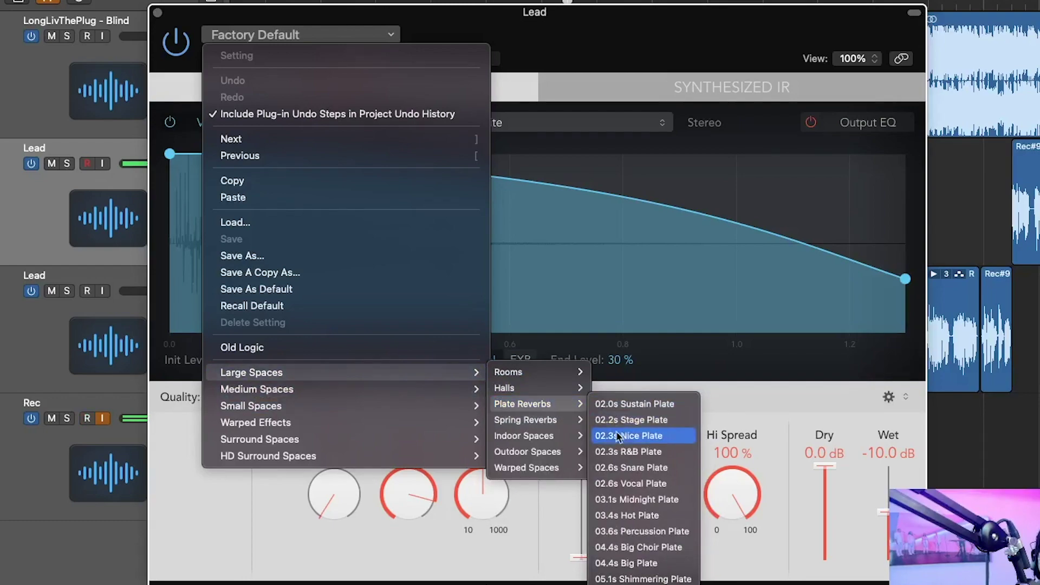
left_click(613, 451)
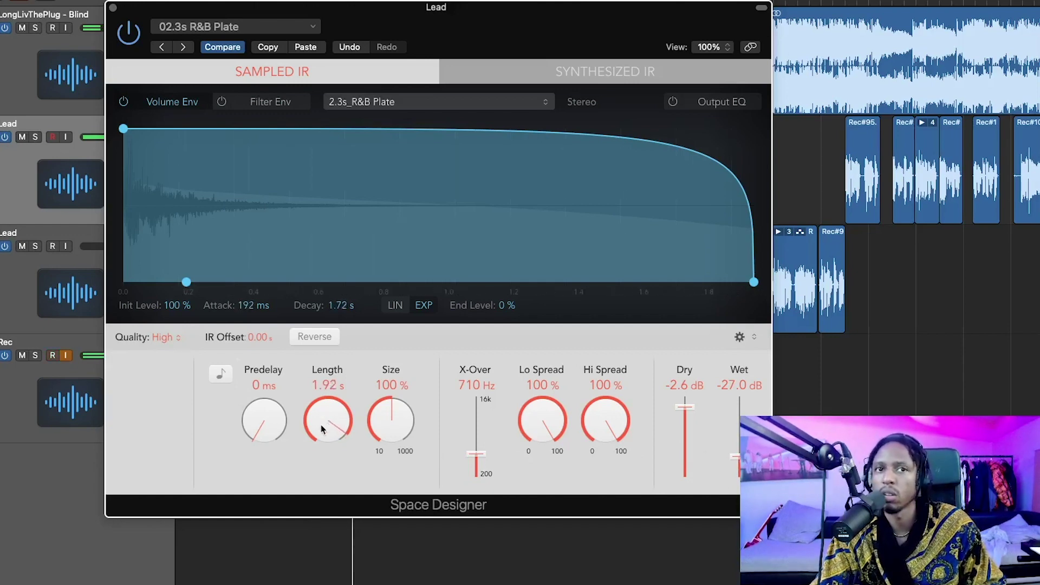
Shorten the reverb length to about 1.14 s and stop playback
left_click_drag(314, 449, 317, 453)
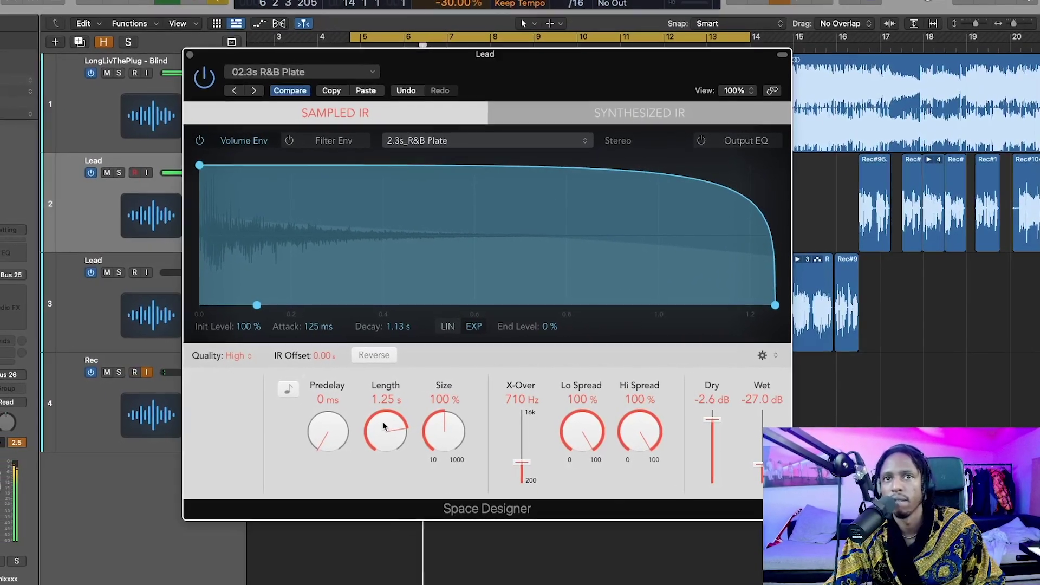
left_click_drag(381, 426, 392, 429)
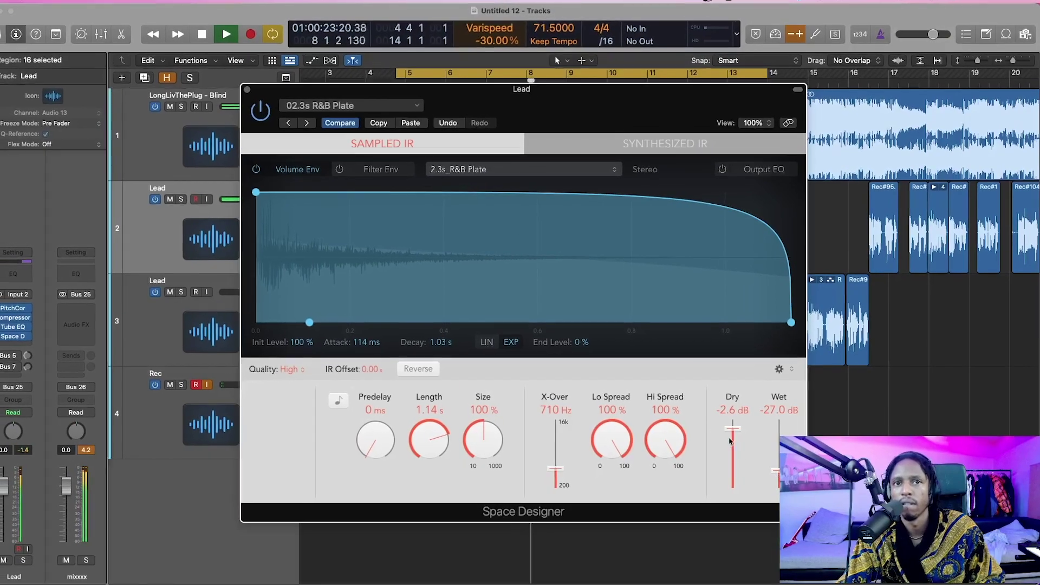
key("space")
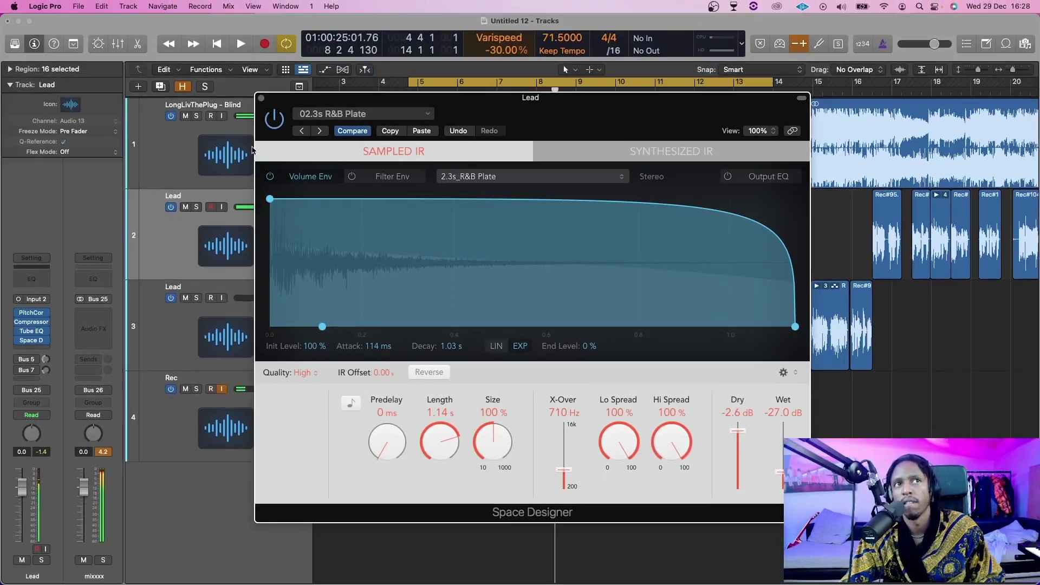
Add a mono Multipressor after Space Designer and load the saved custom template preset
left_click(262, 99)
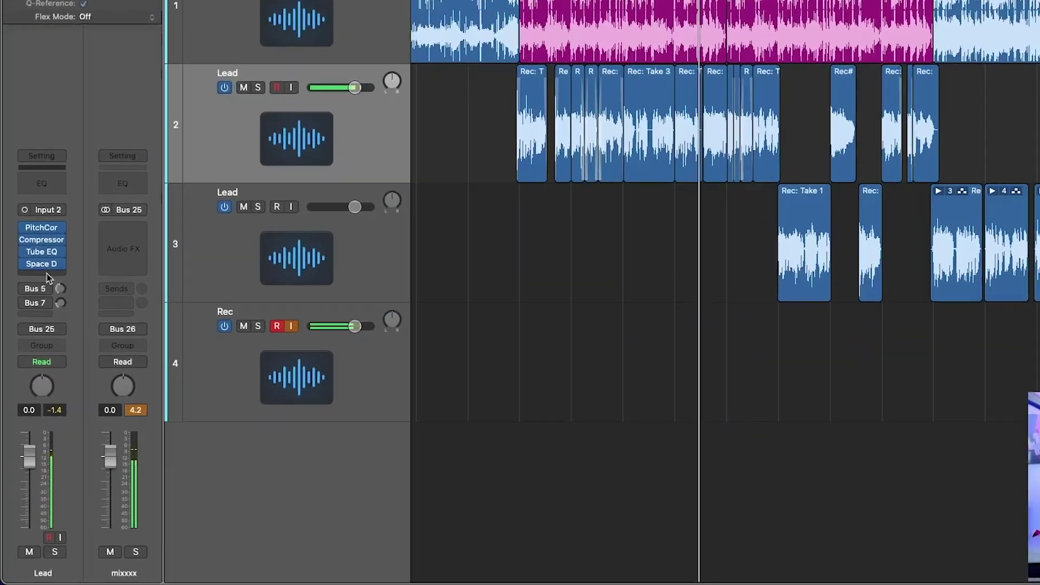
left_click(34, 350)
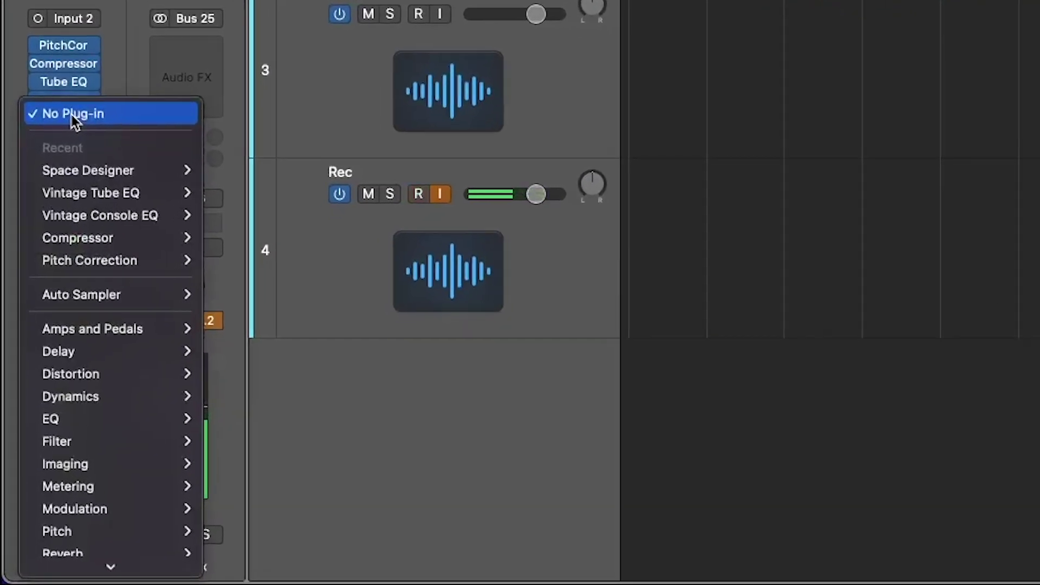
mouse_move(123, 394)
mouse_move(264, 405)
mouse_move(269, 515)
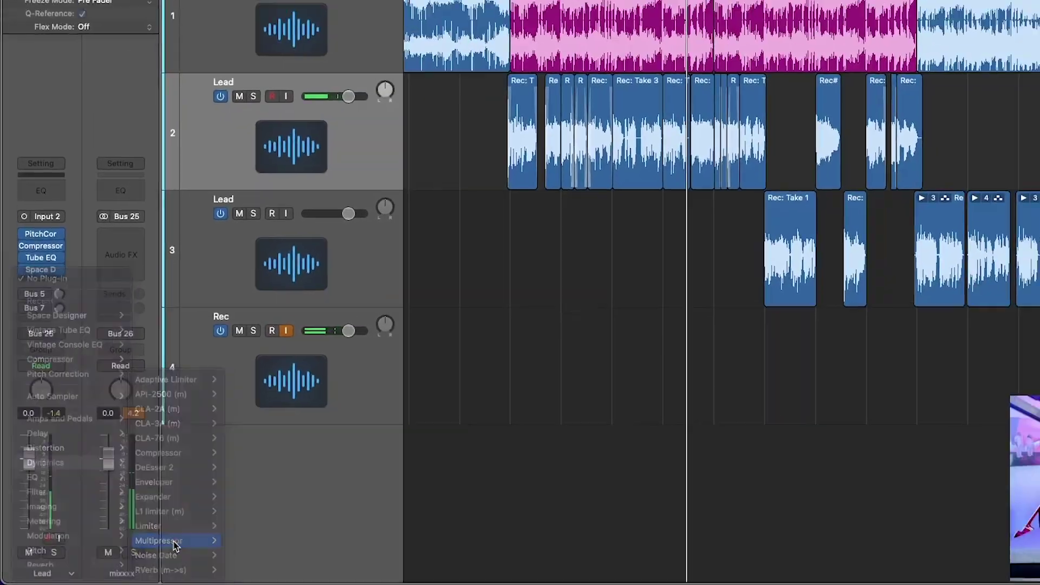
left_click(371, 515)
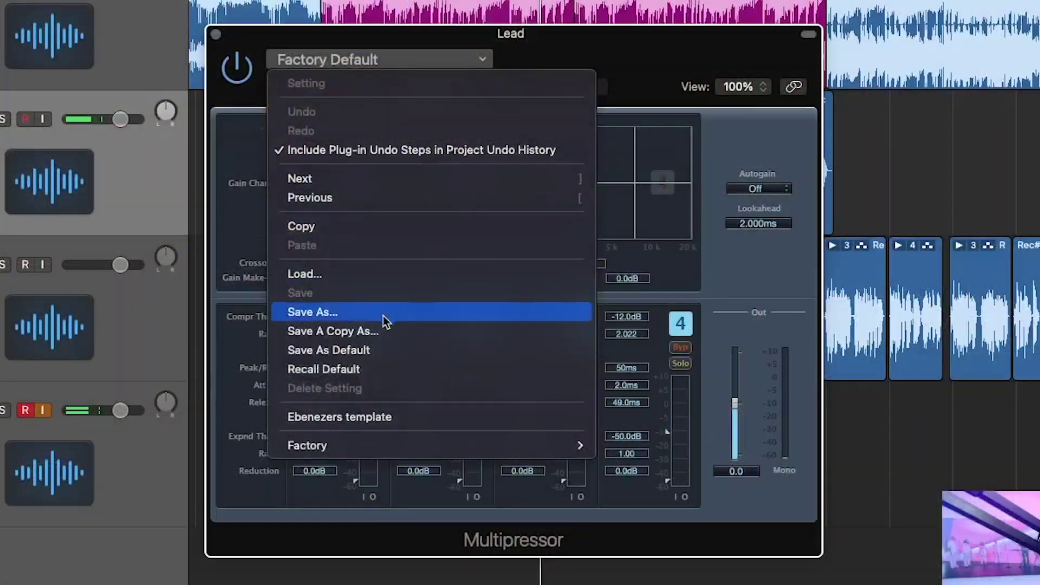
left_click(419, 417)
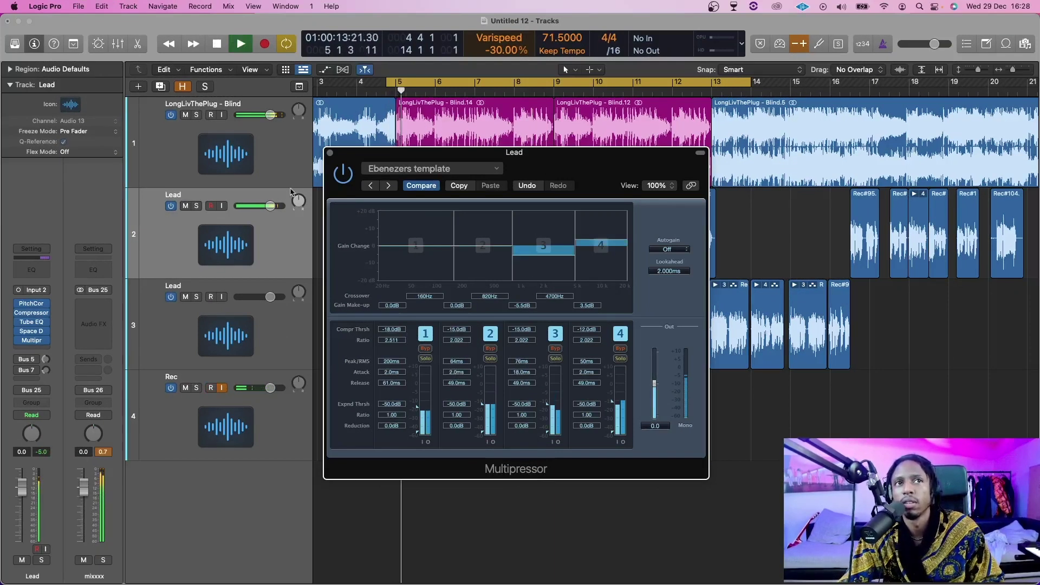
left_click(331, 154)
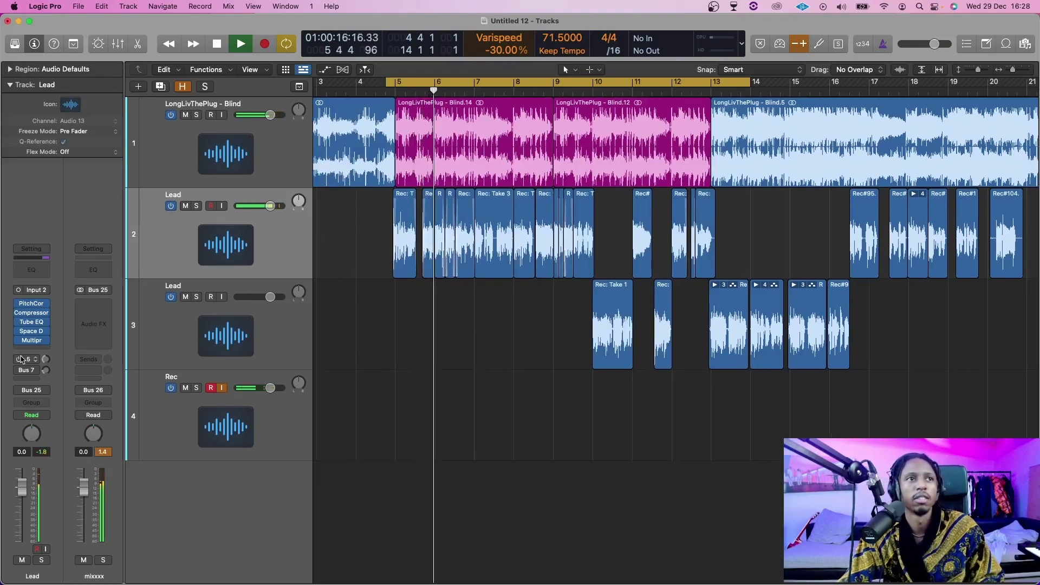
Reopen Space Designer, drop its Wet level to -31.0 dB, and close the window
left_click(45, 335)
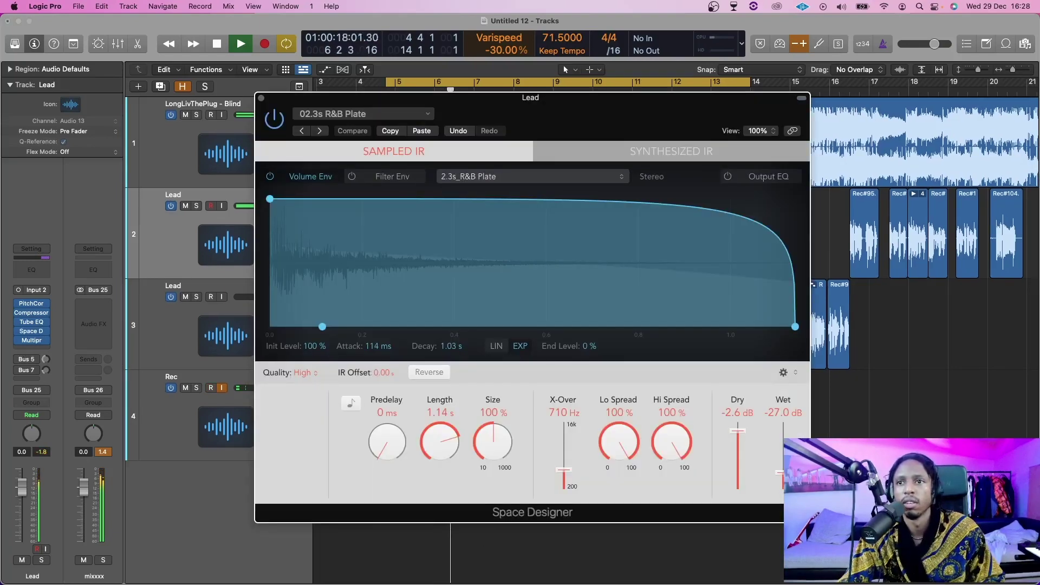
left_click_drag(781, 473, 780, 475)
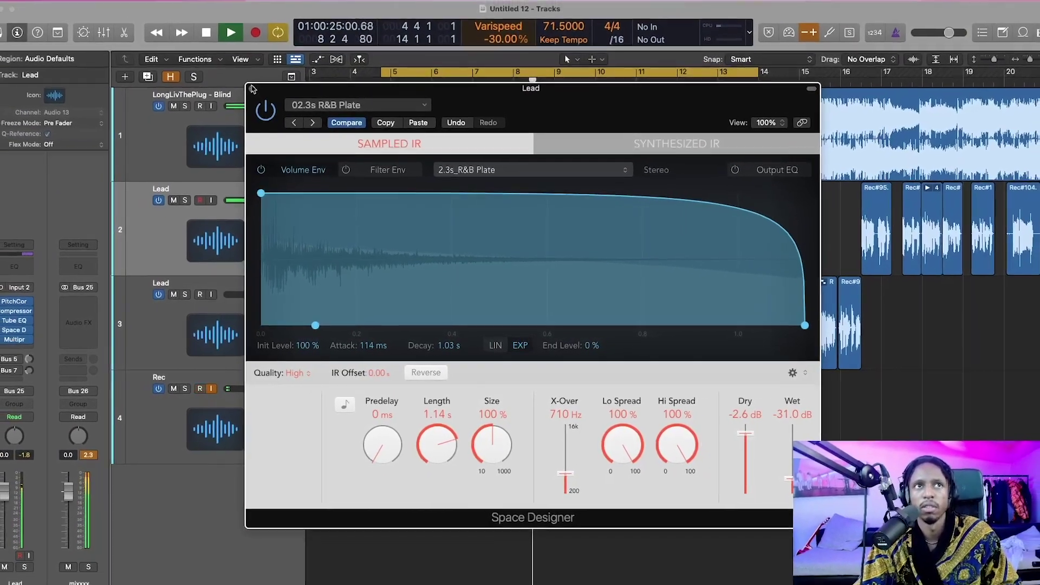
left_click(235, 70)
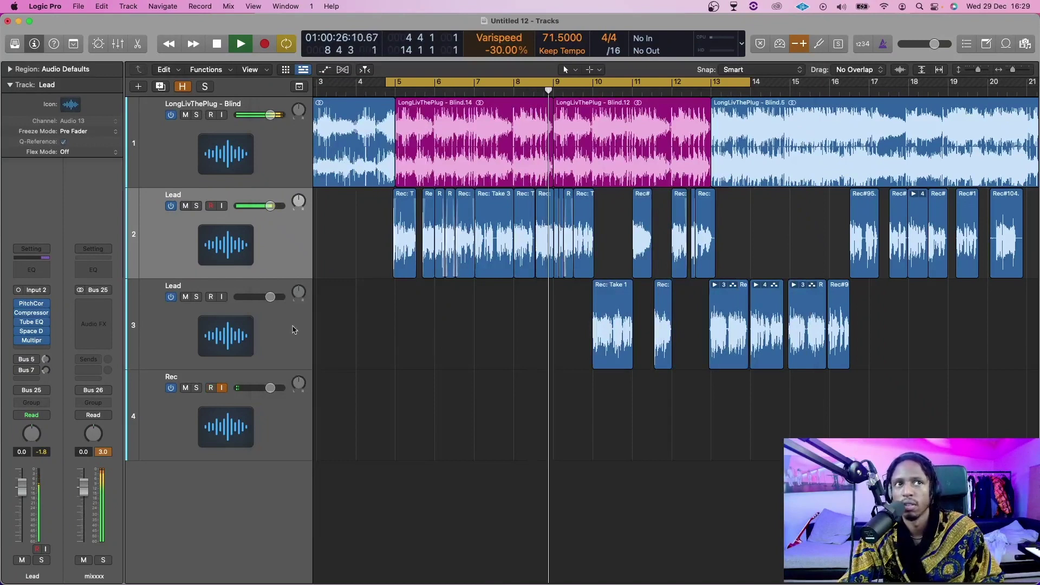